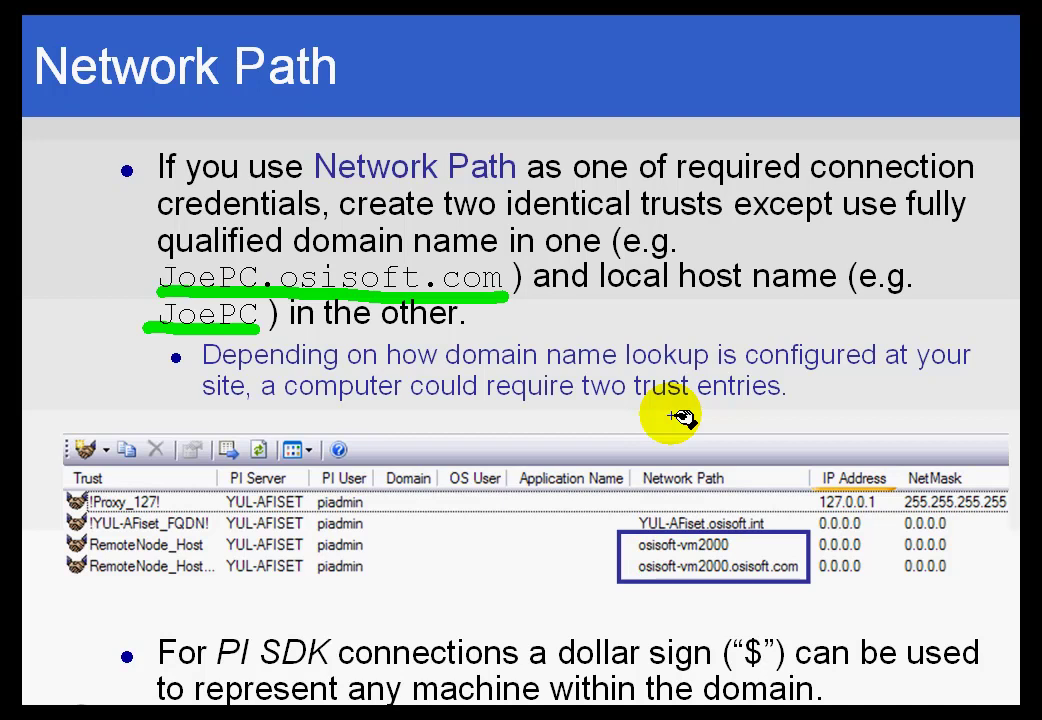
Underline PI SDK and the dollar sign in green, show the IP Address and NetMask slide, then return to PI SMT.
left_click_drag(218, 667, 330, 667)
left_click_drag(722, 660, 795, 662)
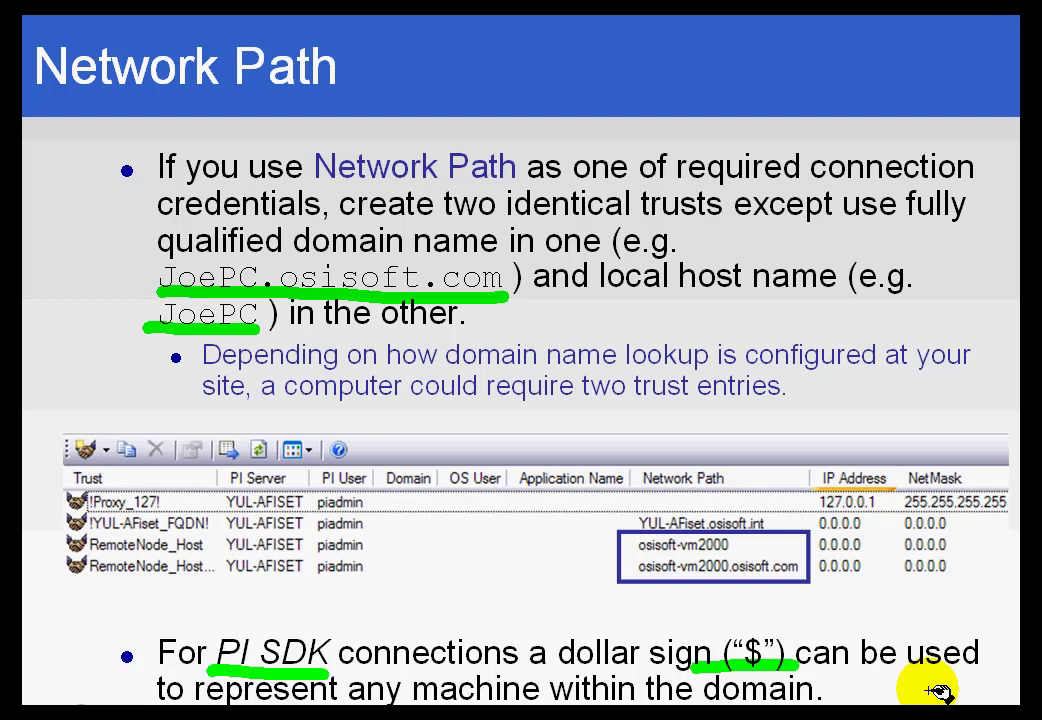
key("Right")
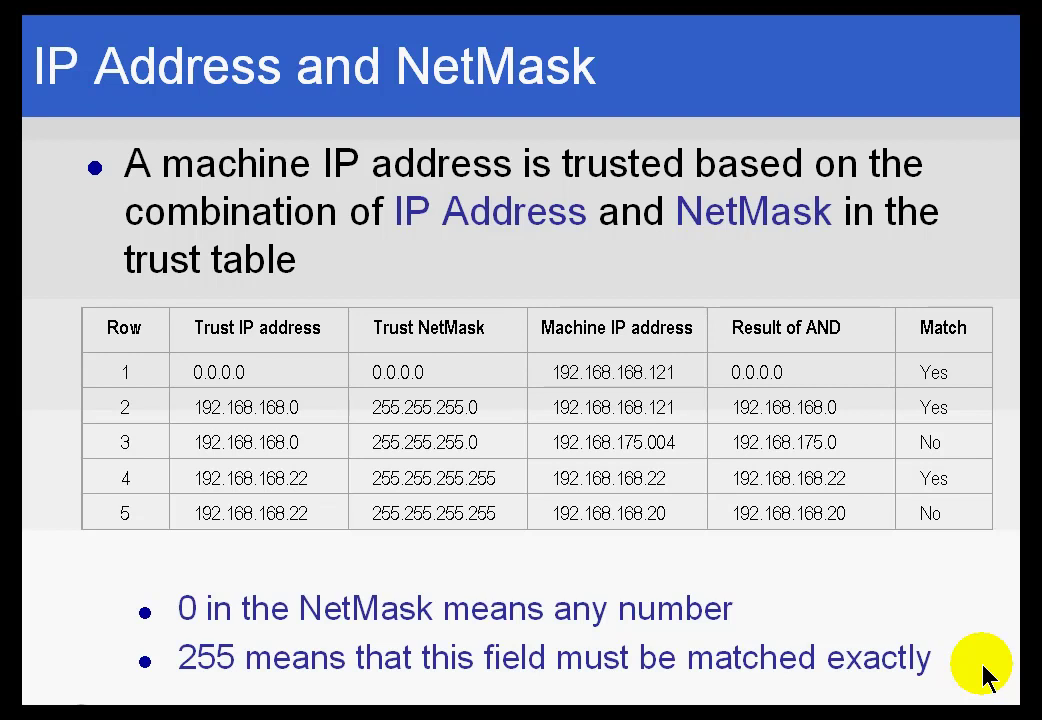
key("alt+Tab")
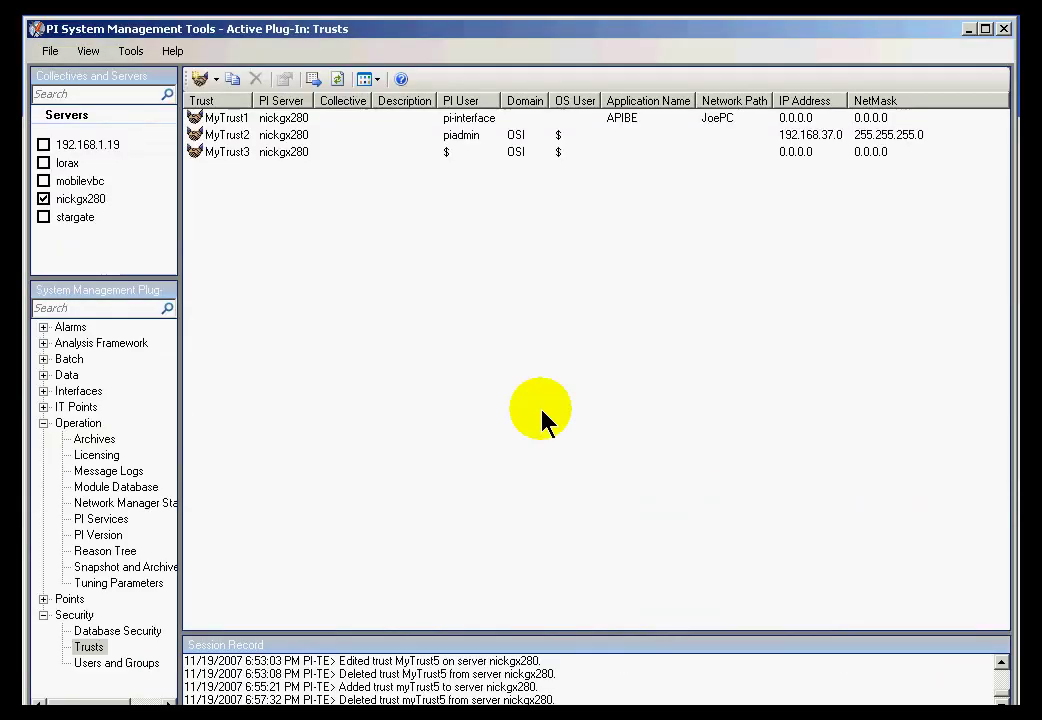
Open MyTrust2's properties and change the NetMask's last octet to 240, giving 255.255.255.240.
left_click(202, 118)
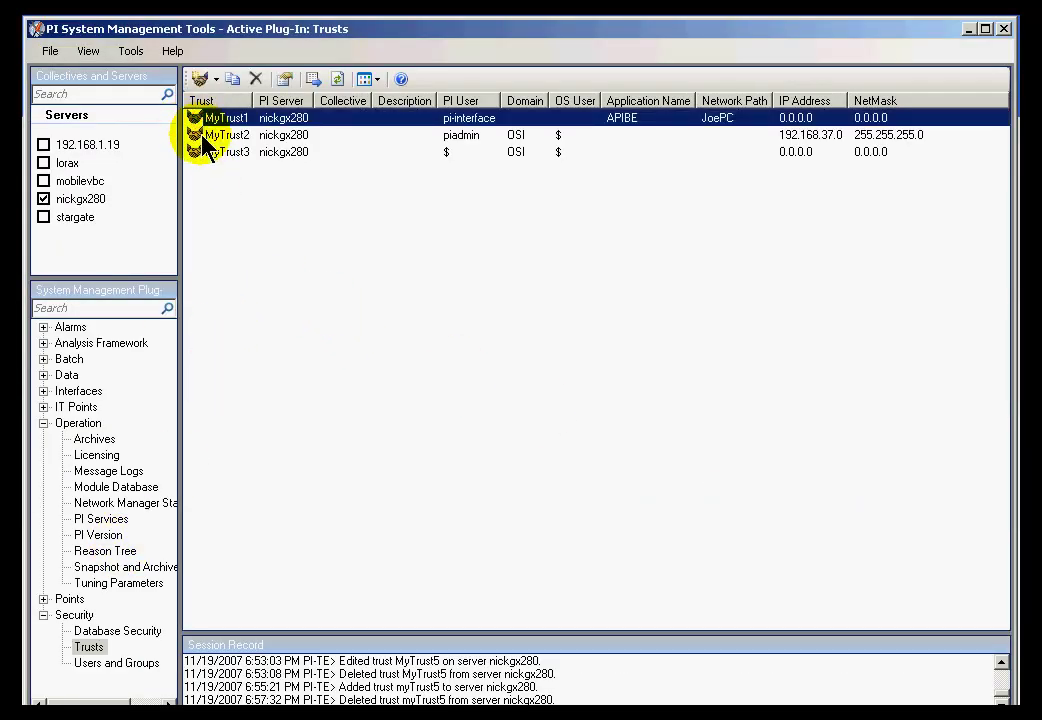
double_click(203, 135)
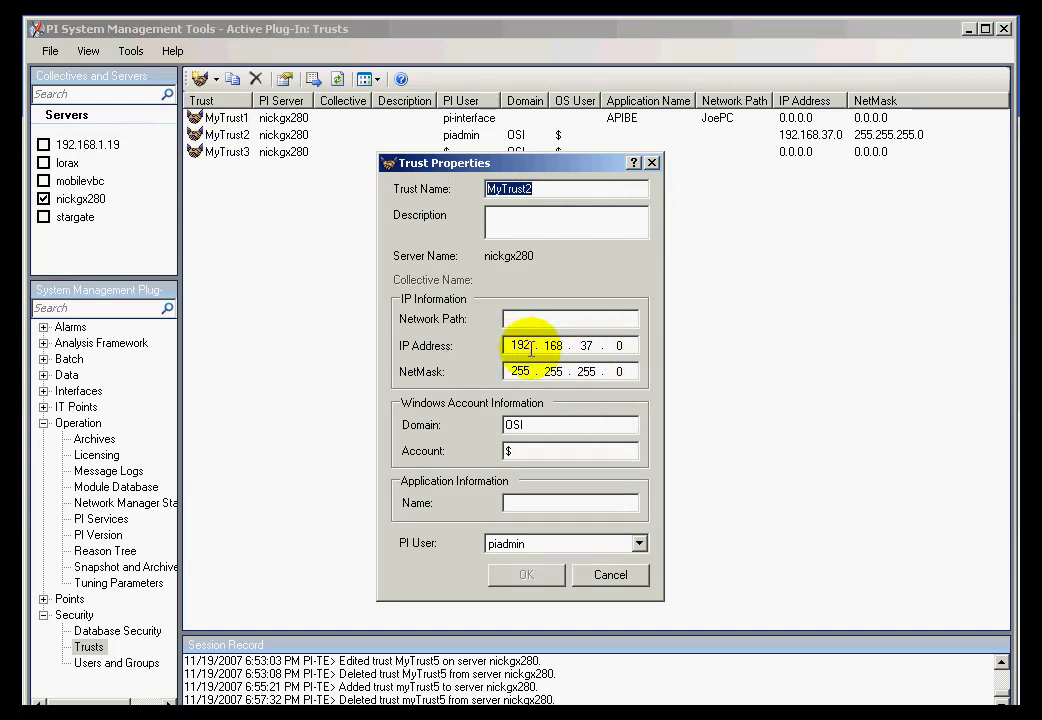
double_click(620, 345)
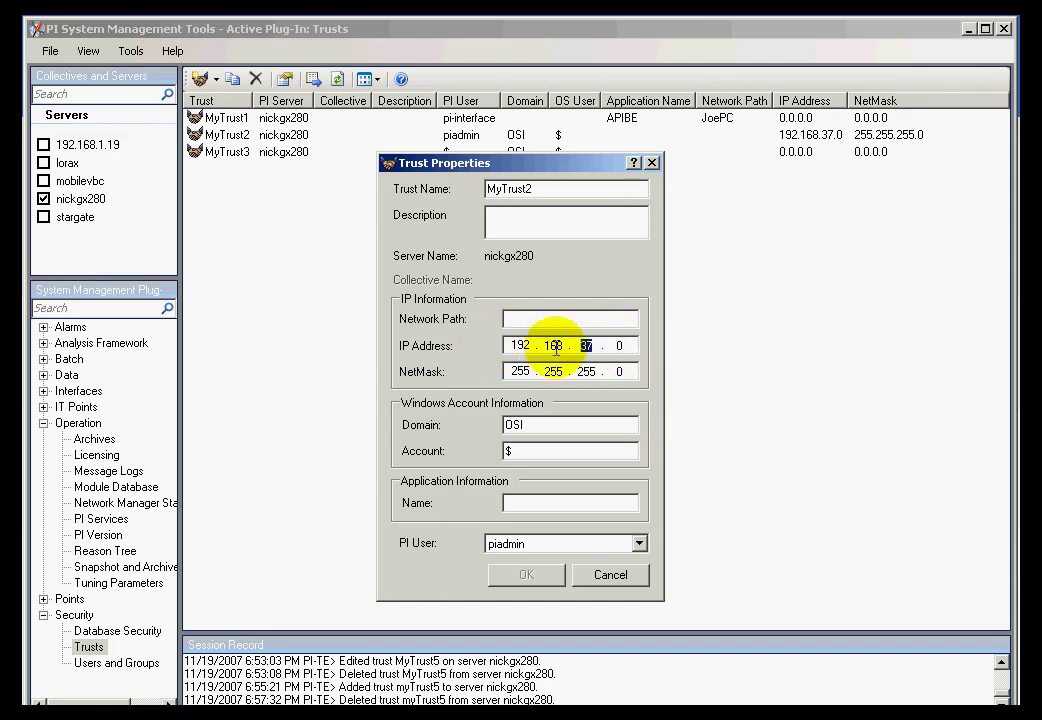
left_click(618, 345)
double_click(620, 345)
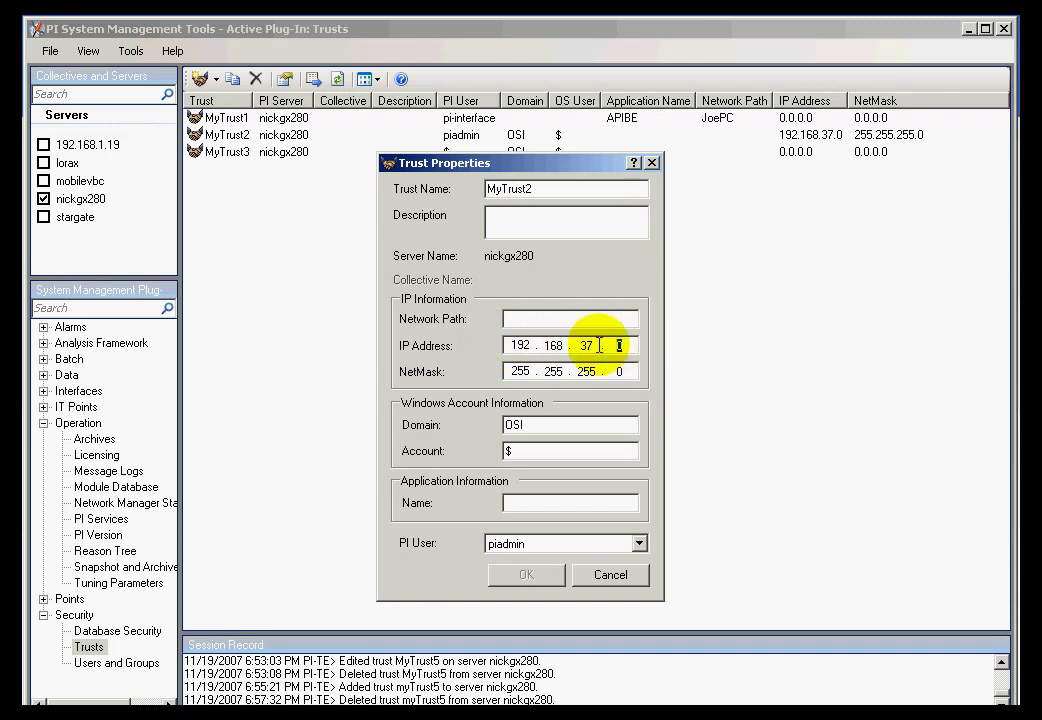
double_click(619, 371)
left_click(631, 371)
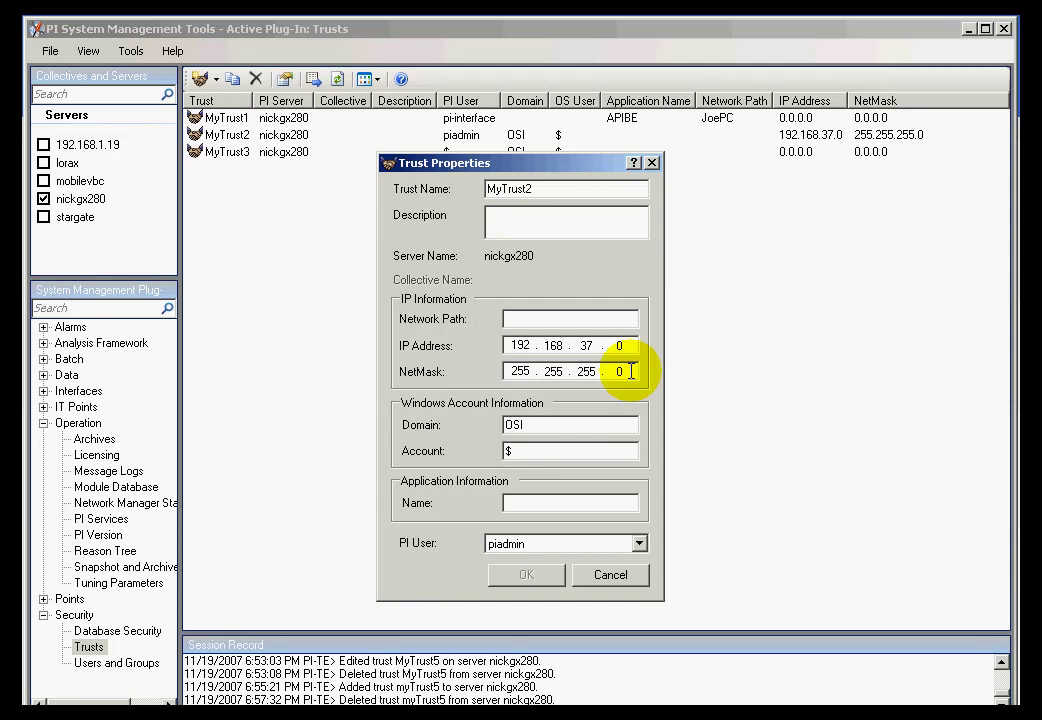
double_click(619, 346)
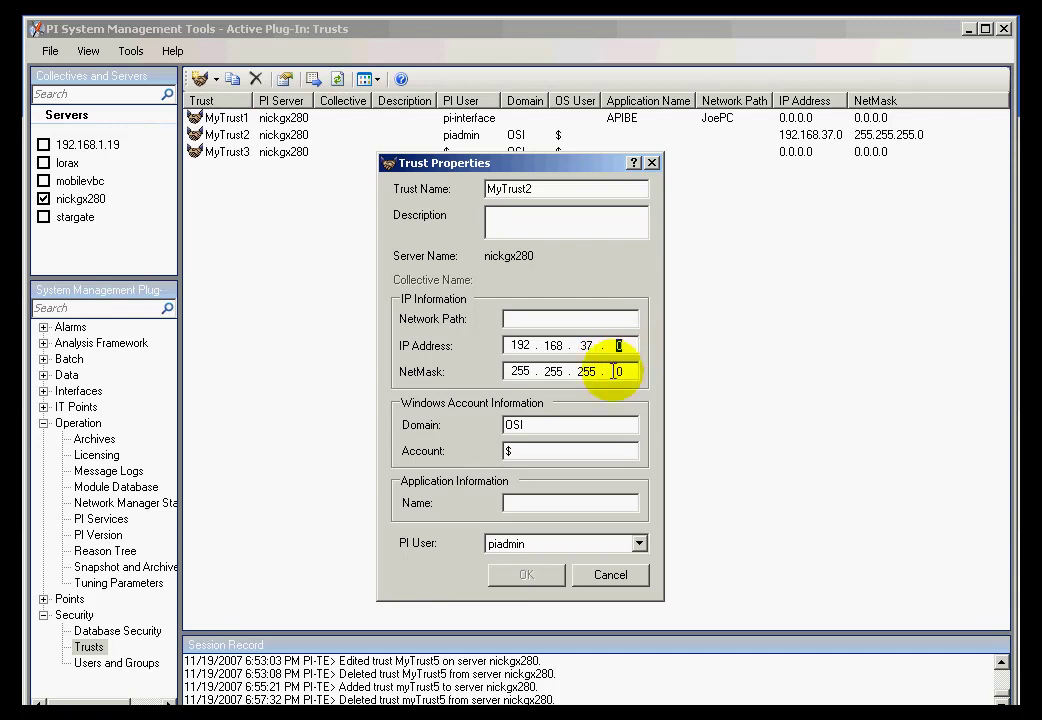
double_click(619, 372)
type("240")
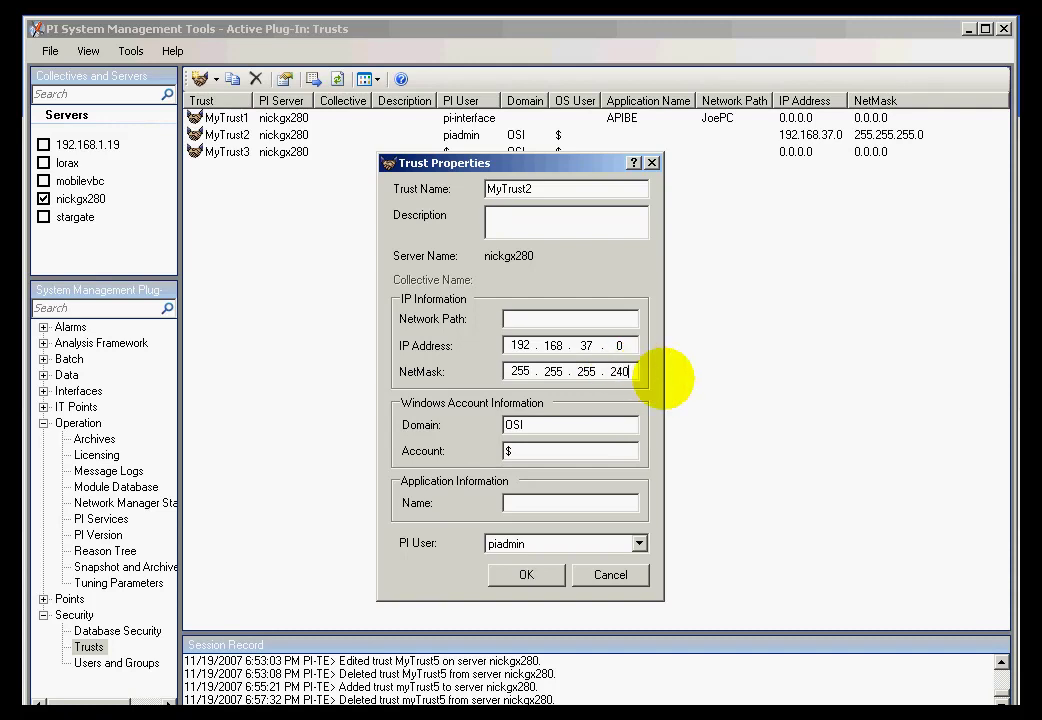
Restore MyTrust2's NetMask last octet to 0, giving 255.255.255.0.
double_click(619, 345)
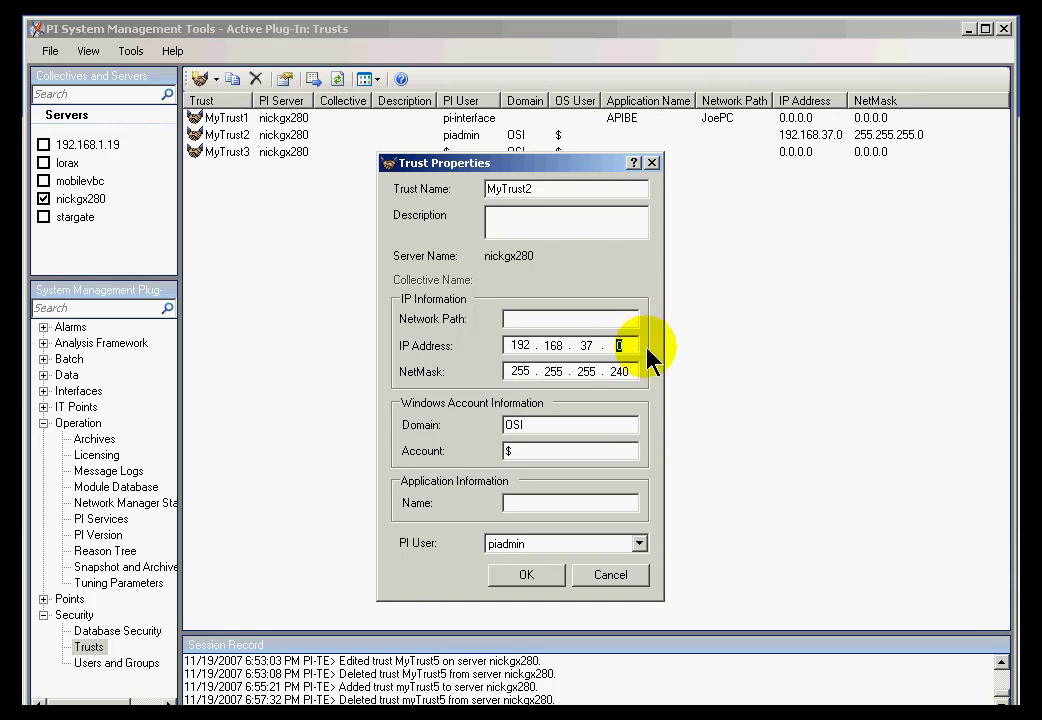
left_click(640, 348)
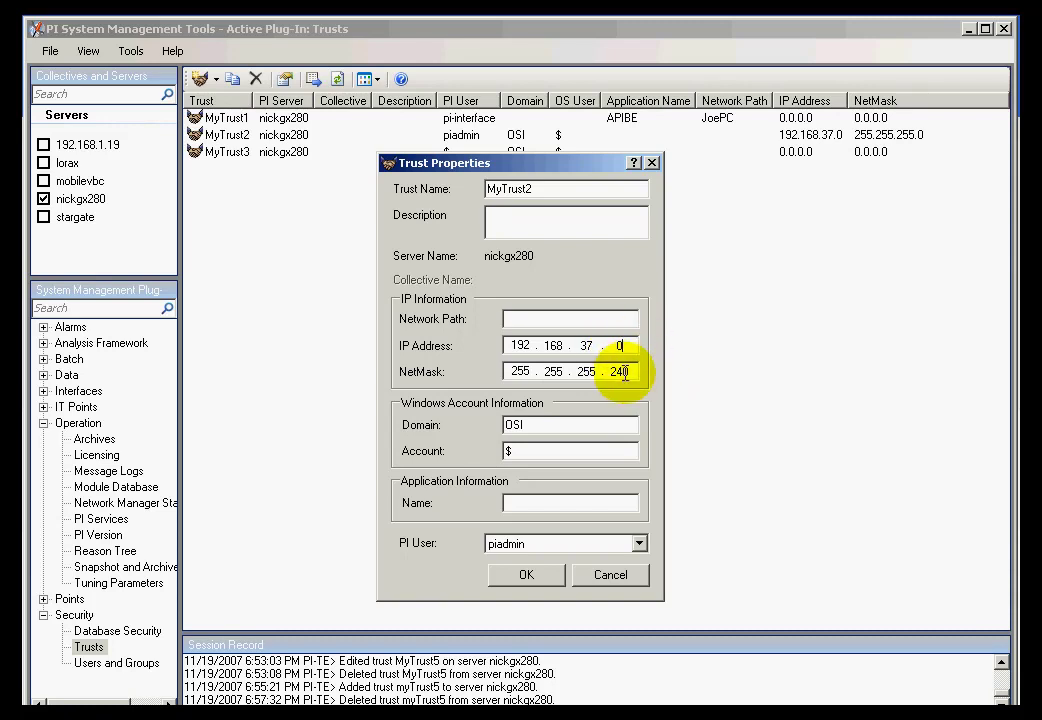
double_click(634, 372)
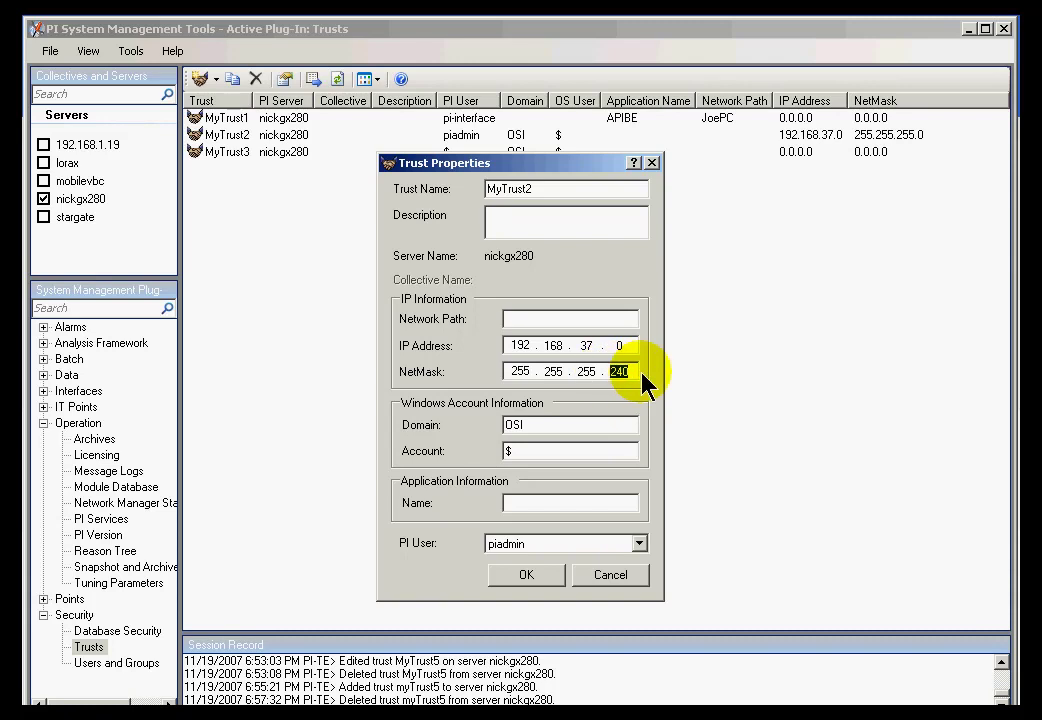
type("0")
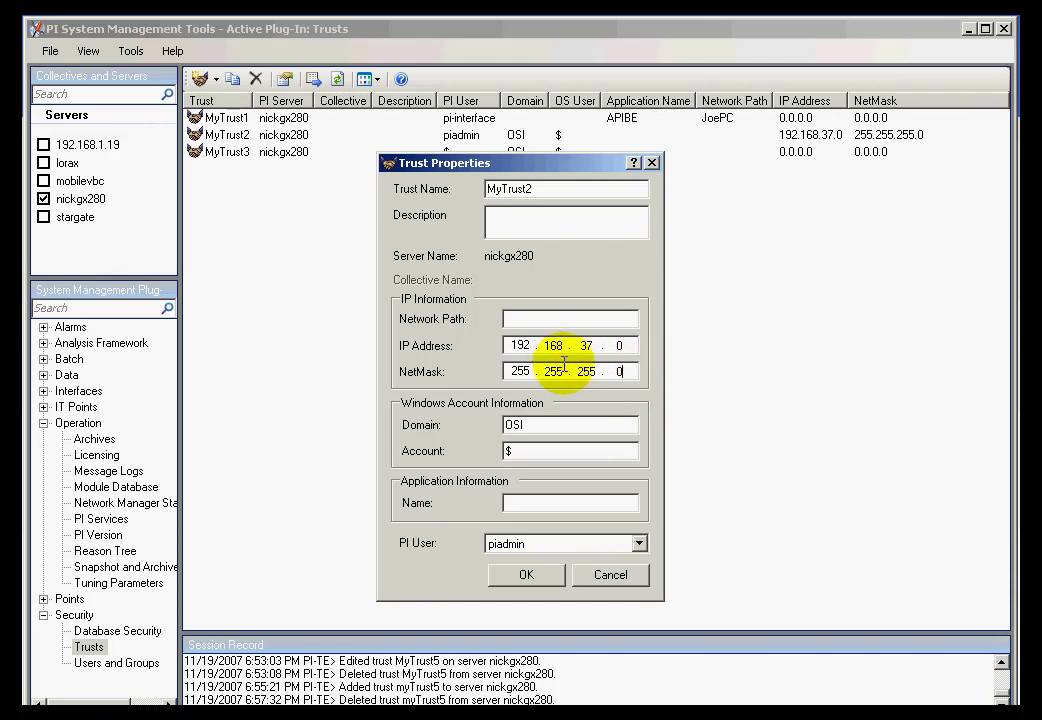
Delete the 0 from the IP address's last octet, leaving it empty.
left_click(619, 345)
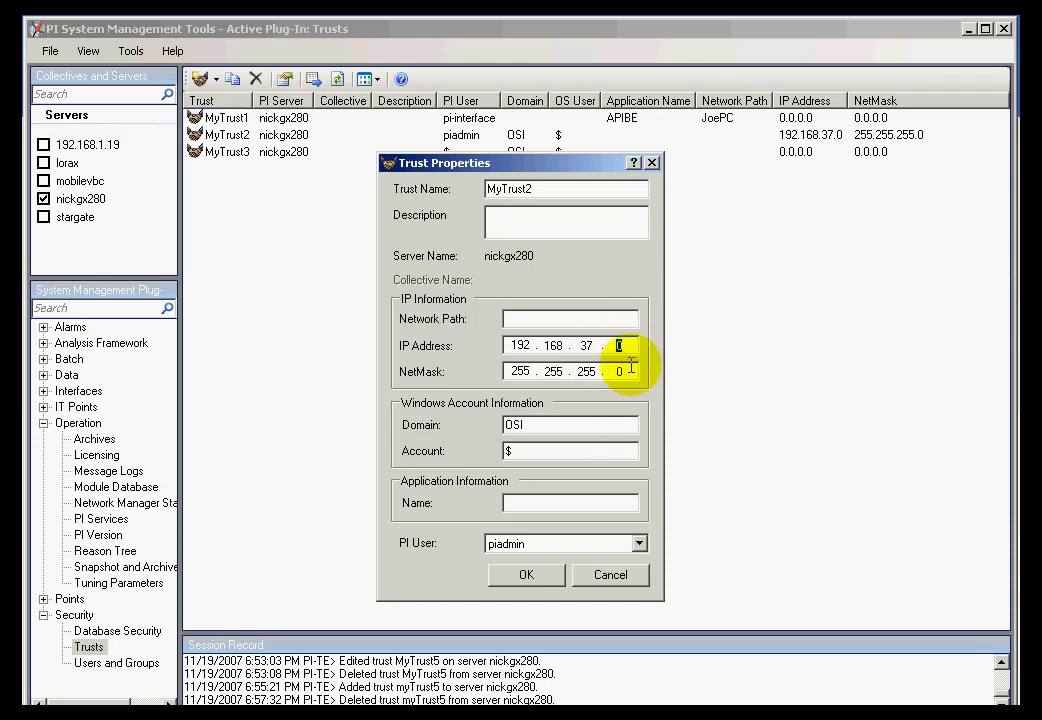
left_click(628, 372)
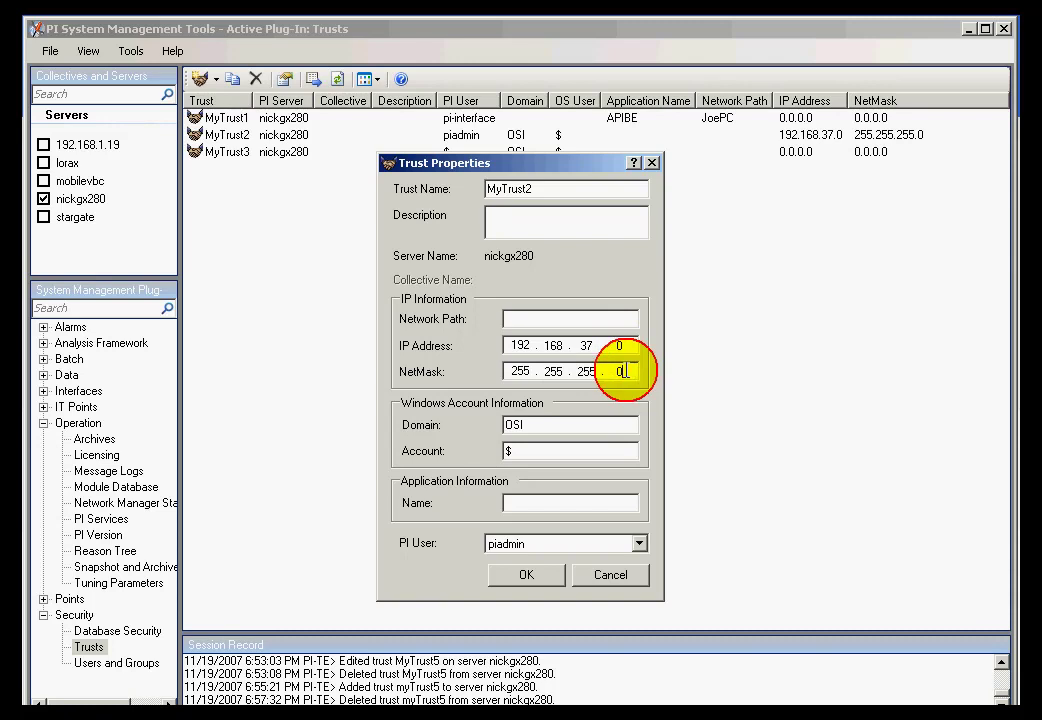
left_click(619, 345)
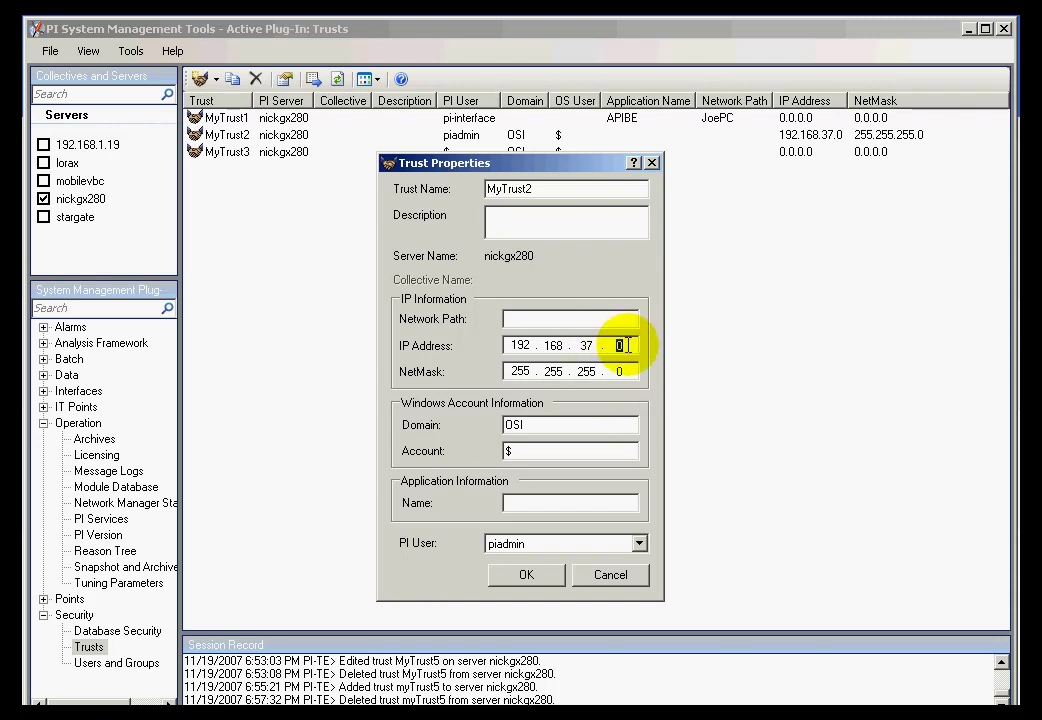
left_click(619, 371)
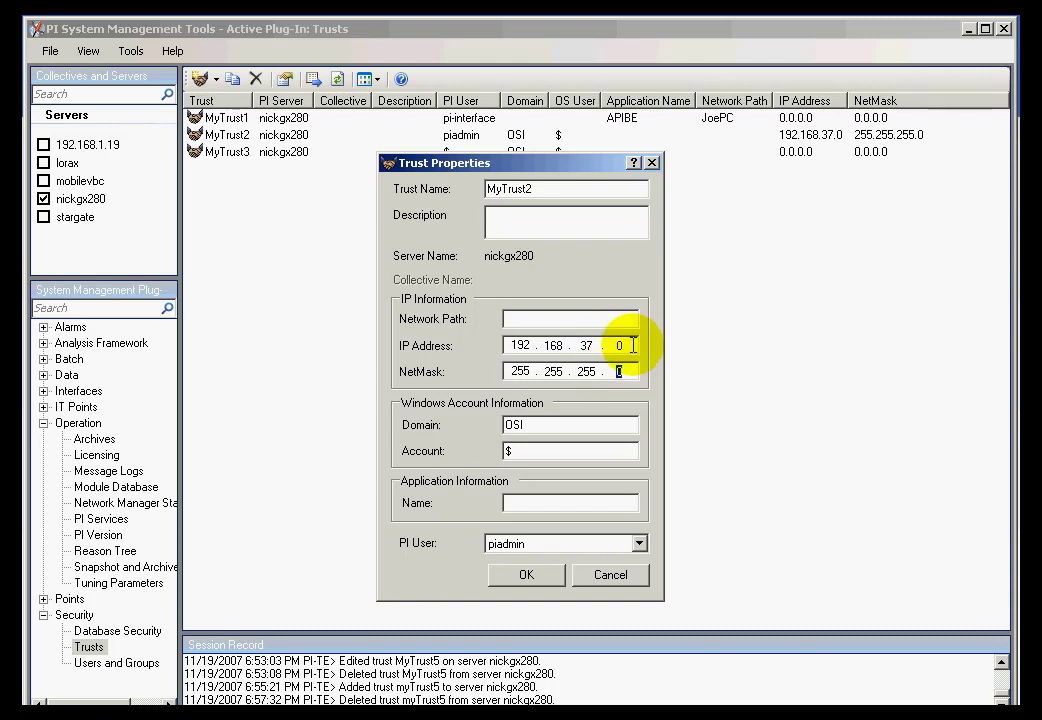
left_click(633, 345)
key("BackSpace")
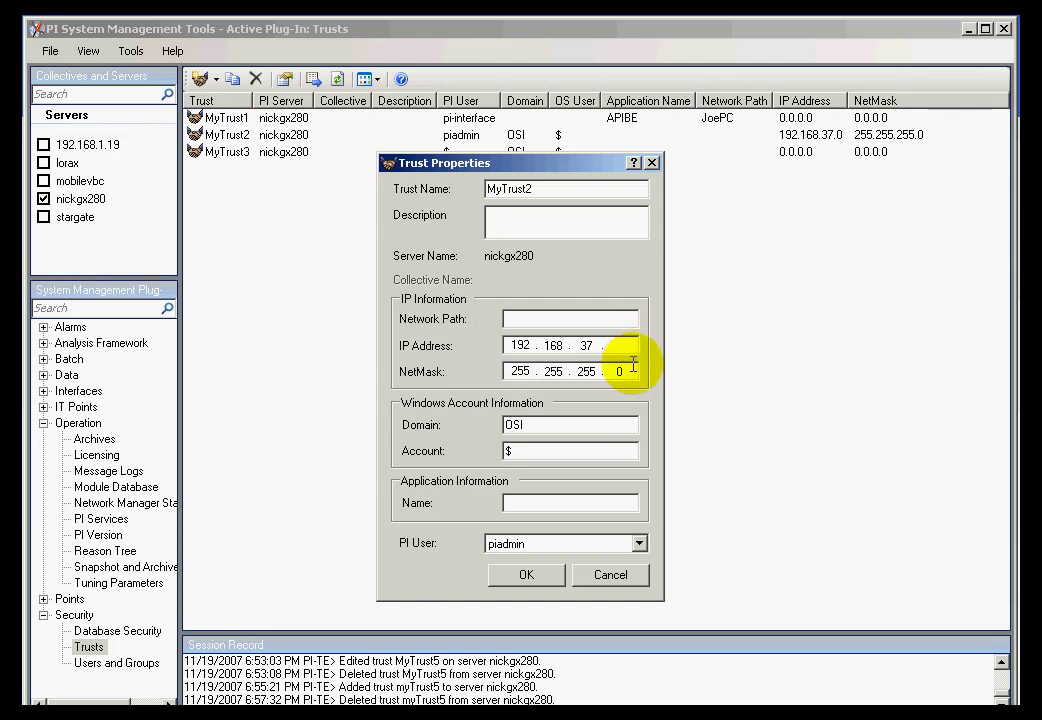
Enter 1 as the IP address's last octet and set the NetMask to 255.255.255.255.
type("1")
left_click(594, 371)
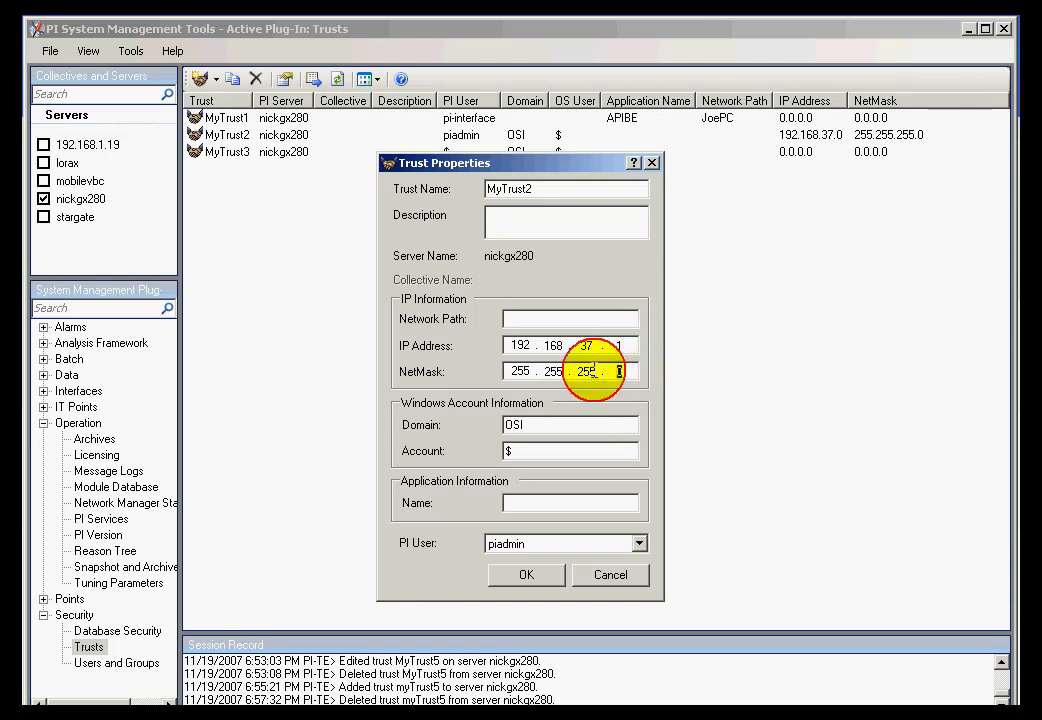
key("period")
type("255")
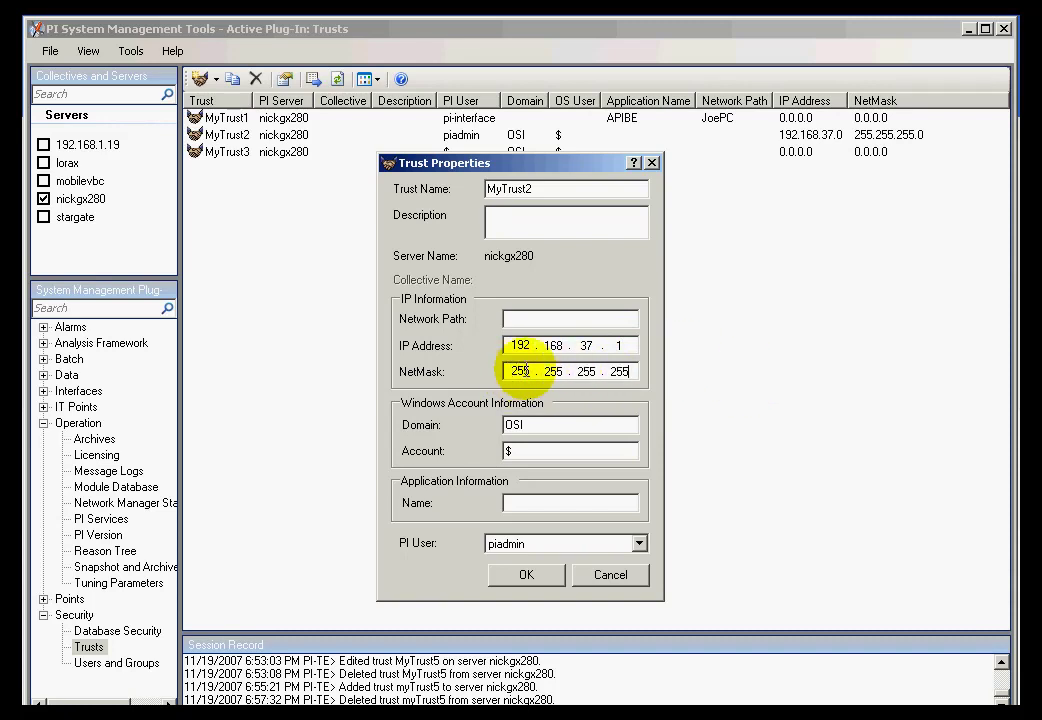
double_click(618, 372)
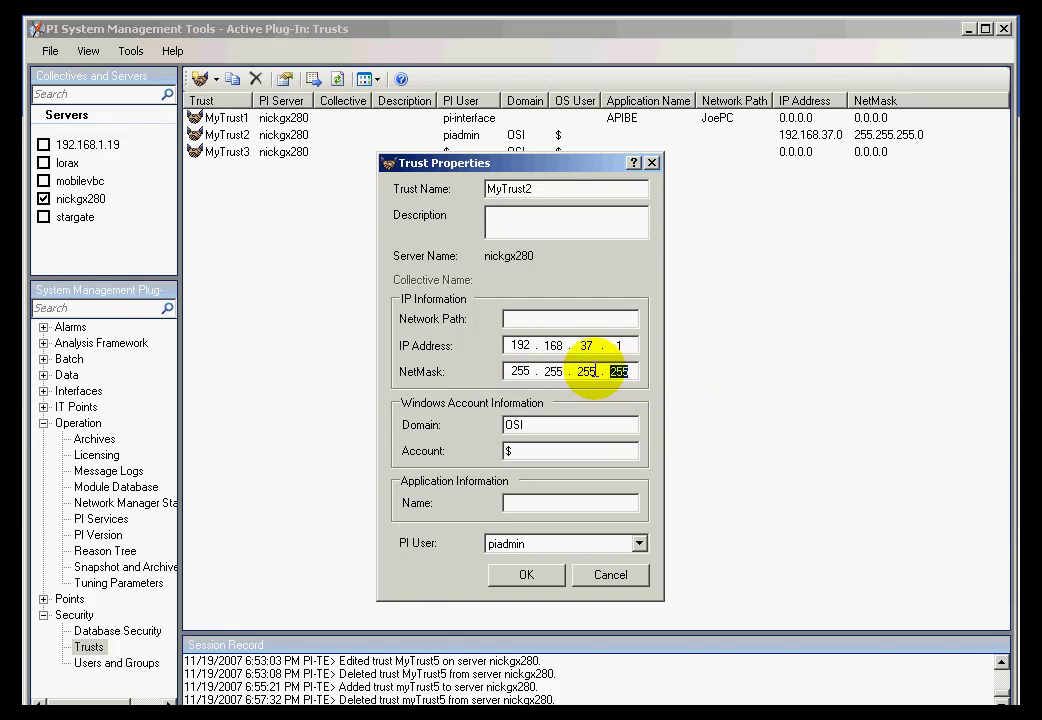
double_click(587, 371)
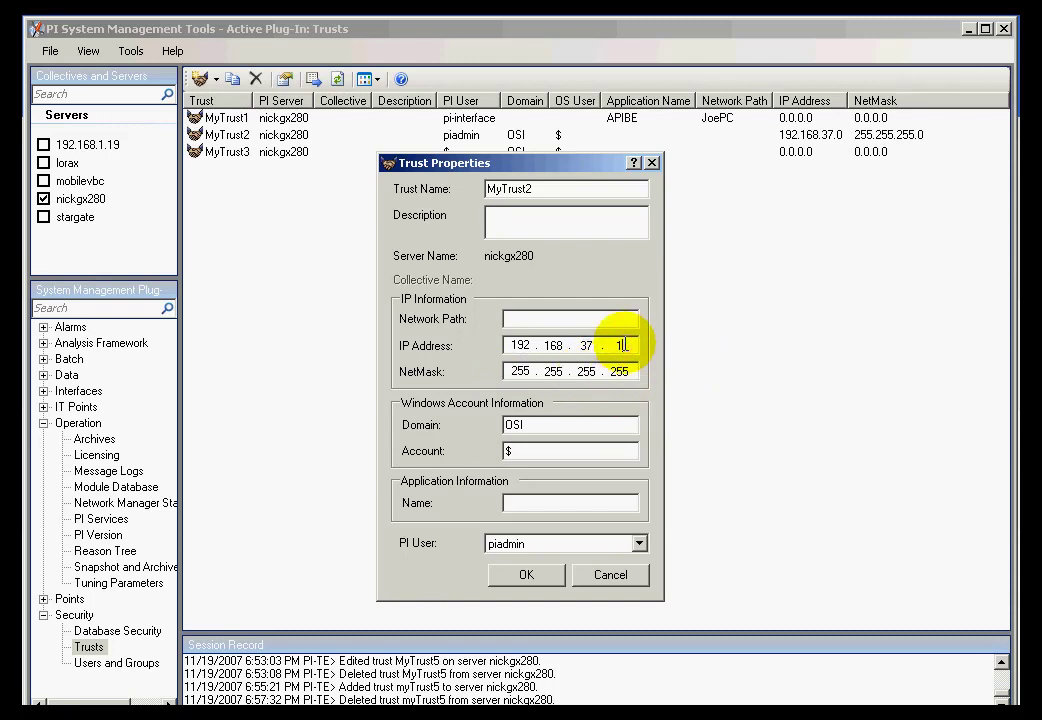
Rename the trust to MyTrust3 and set its IP address to 192.168.37.3.
left_click(623, 345)
key("BackSpace")
type("2")
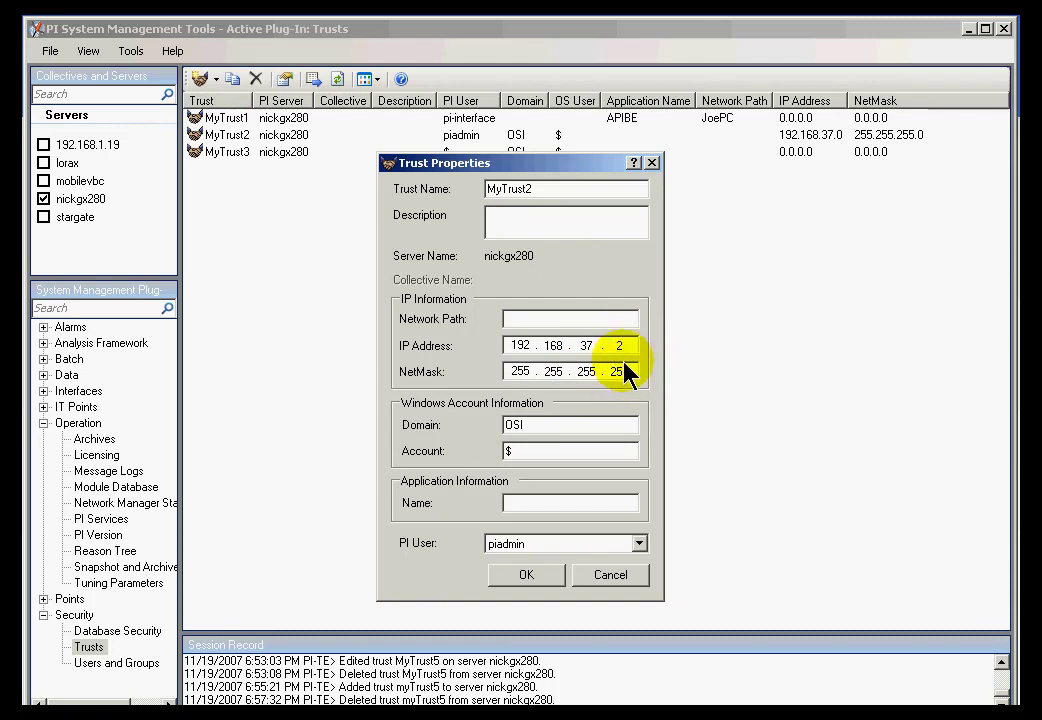
left_click(531, 189)
key("BackSpace")
type("3")
left_click(623, 345)
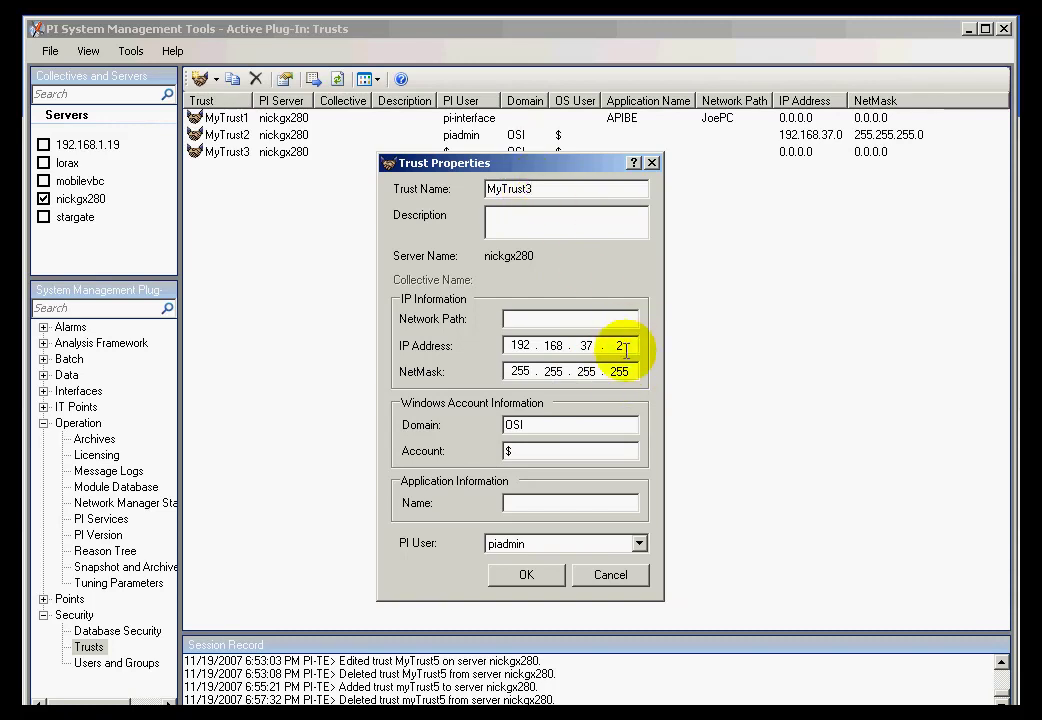
type("3")
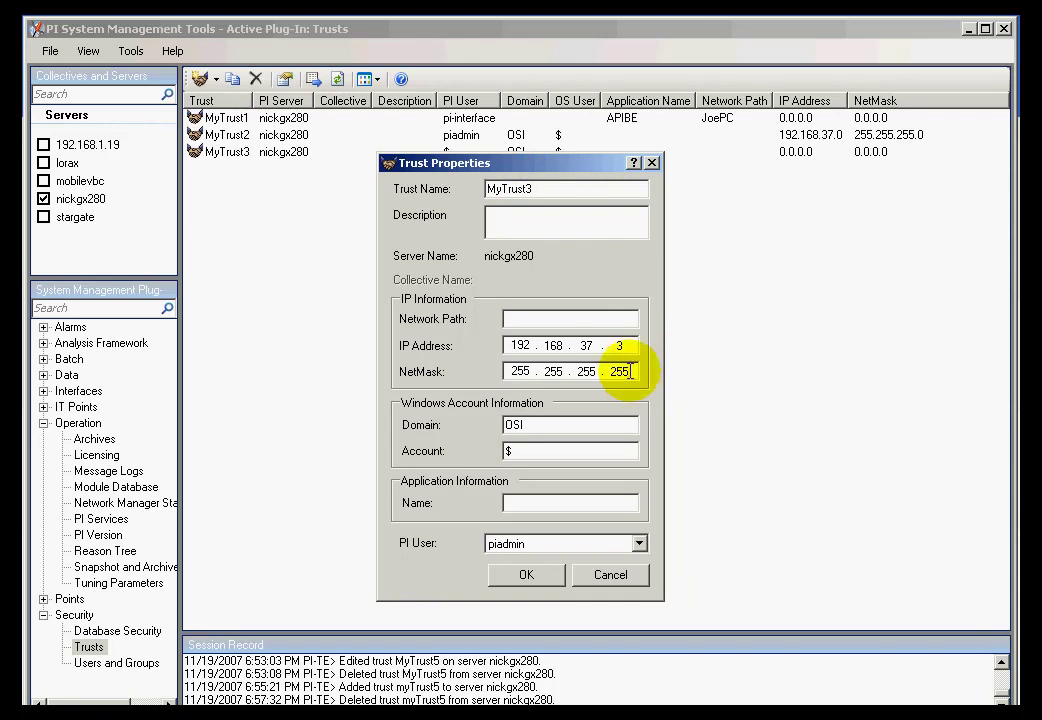
double_click(617, 371)
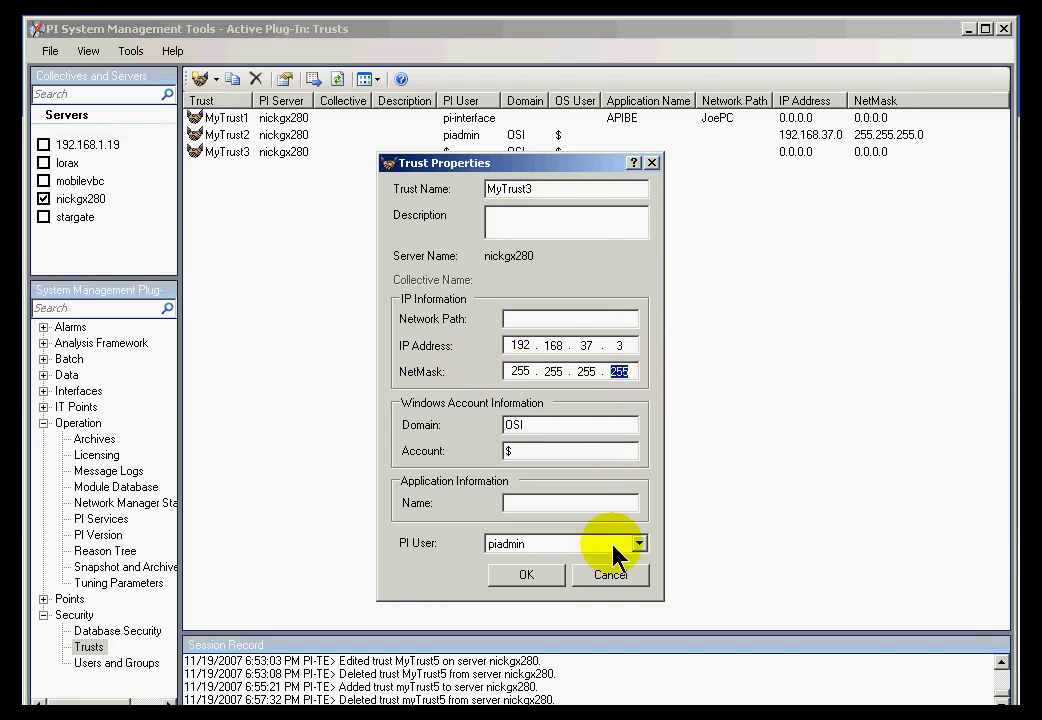